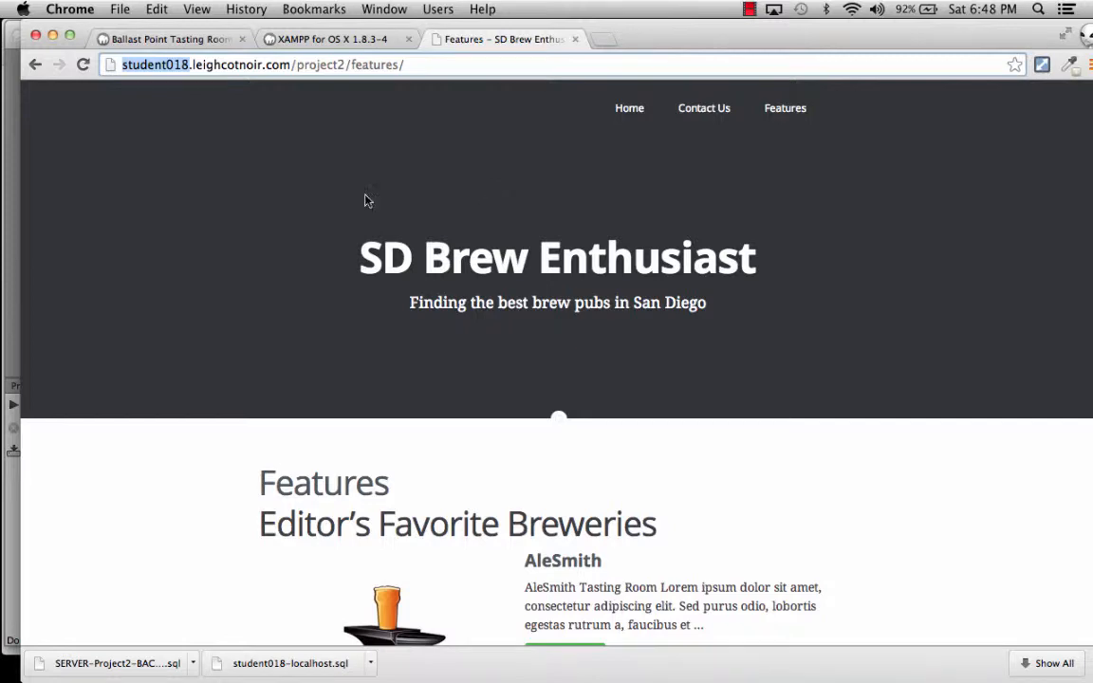
# - Switch to FileZilla and open wp-config.php from the local project2 folder for editing
pyautogui.moveTo(9, 328)
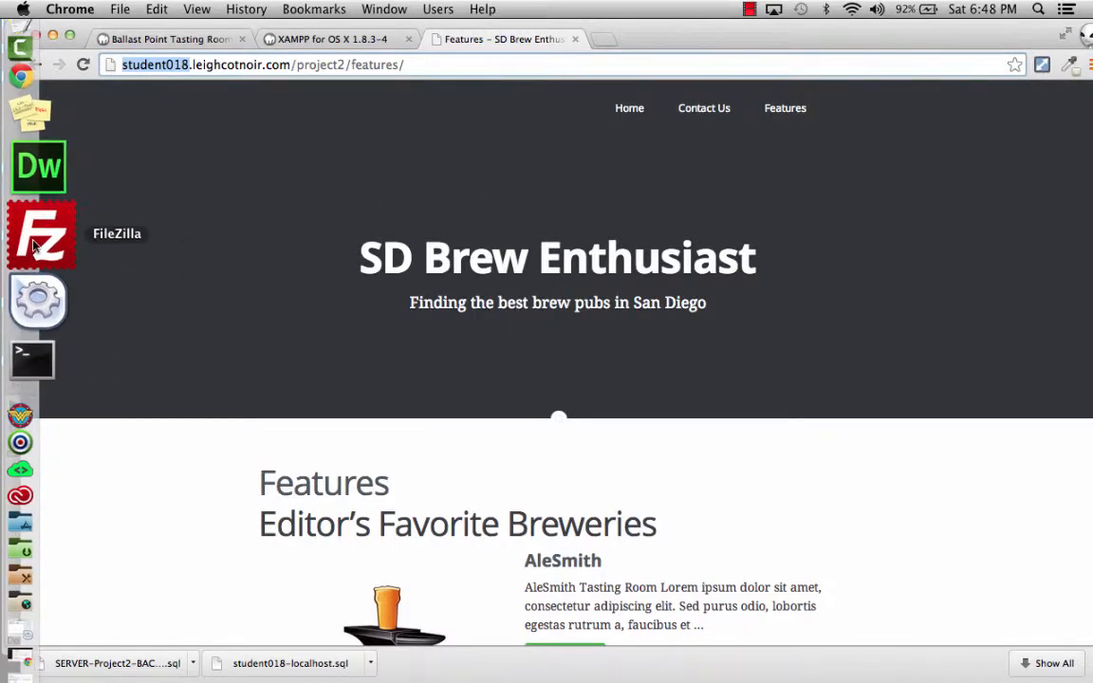
pyautogui.click(33, 245)
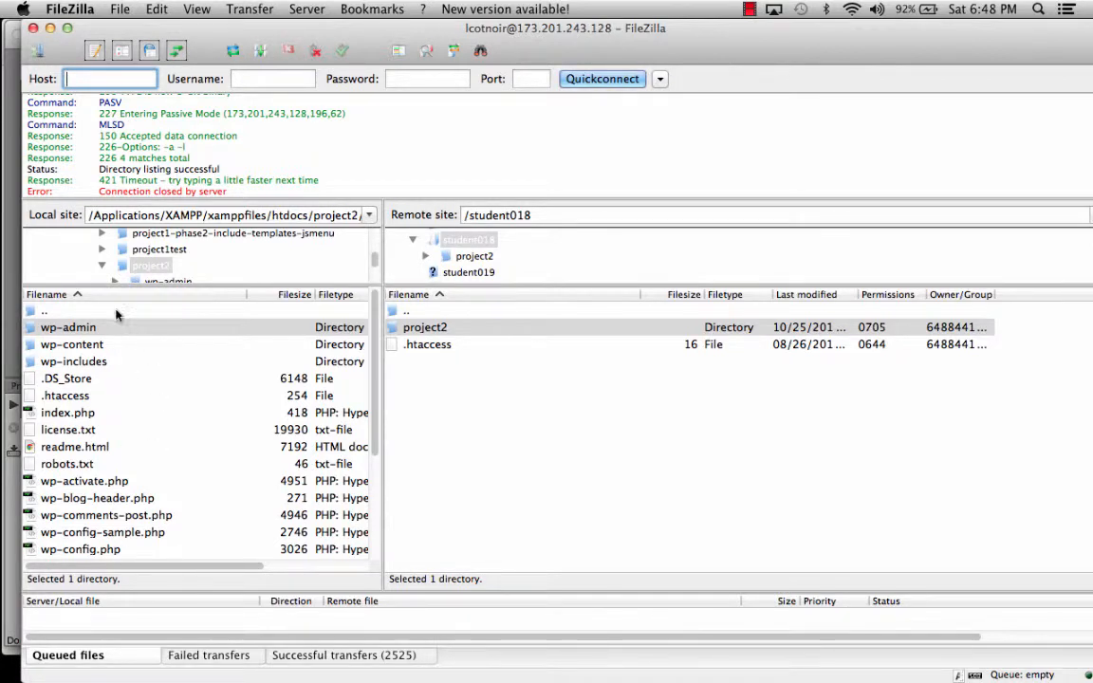
pyautogui.click(143, 265)
pyautogui.scroll(-2, 73, 422)
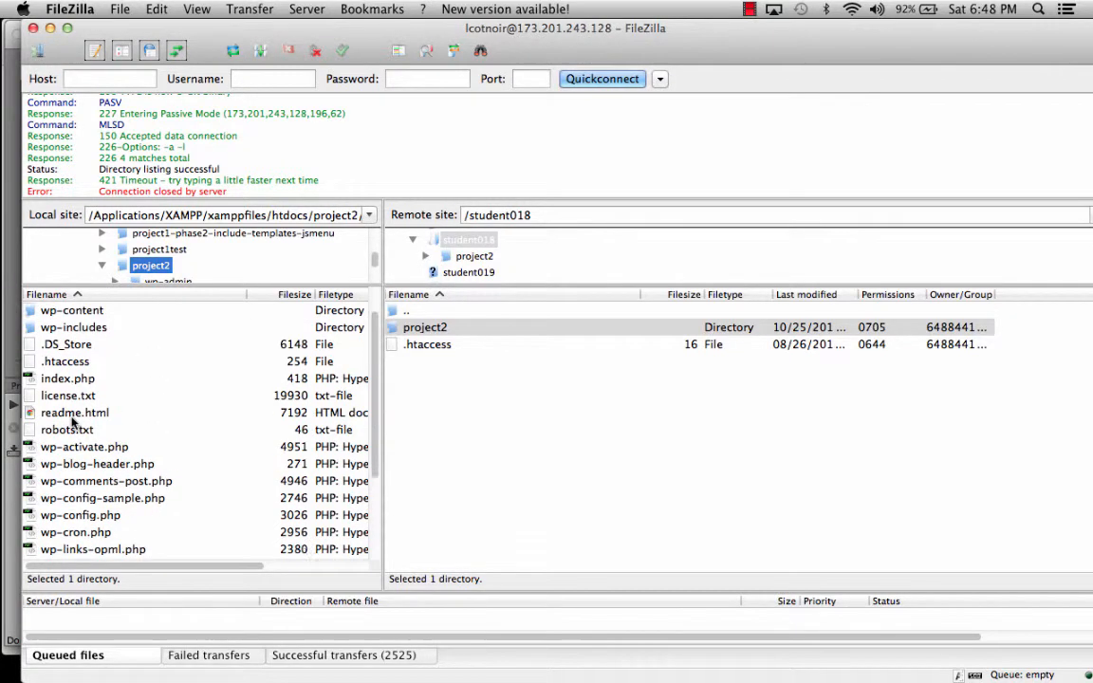
pyautogui.scroll(-4, 73, 422)
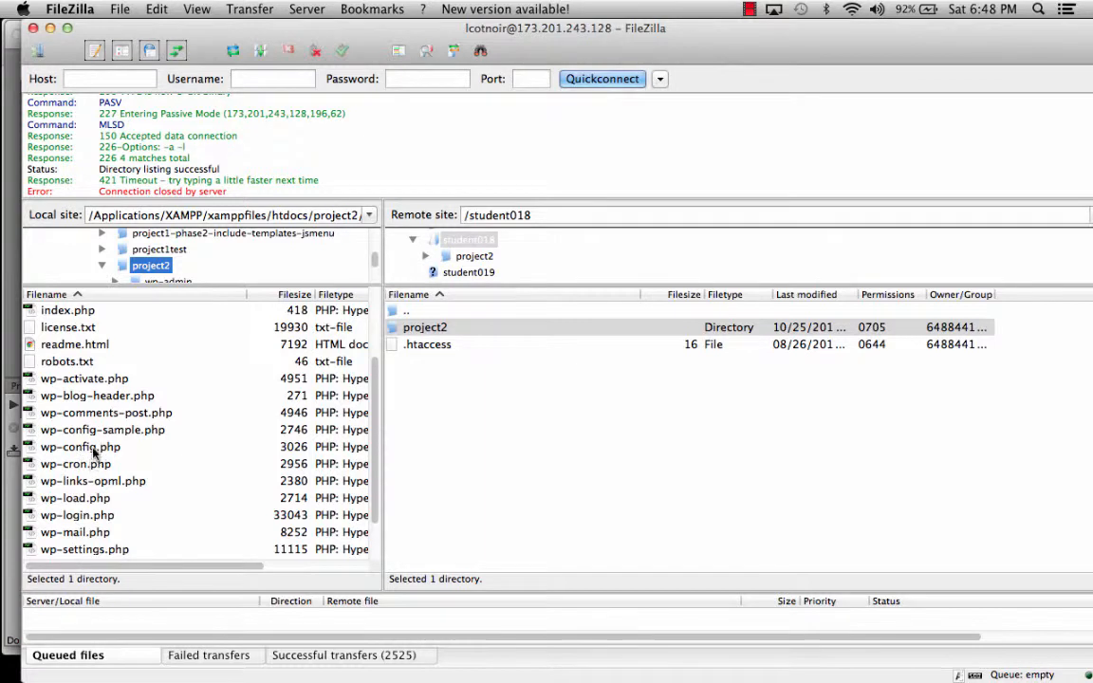
pyautogui.click(94, 450)
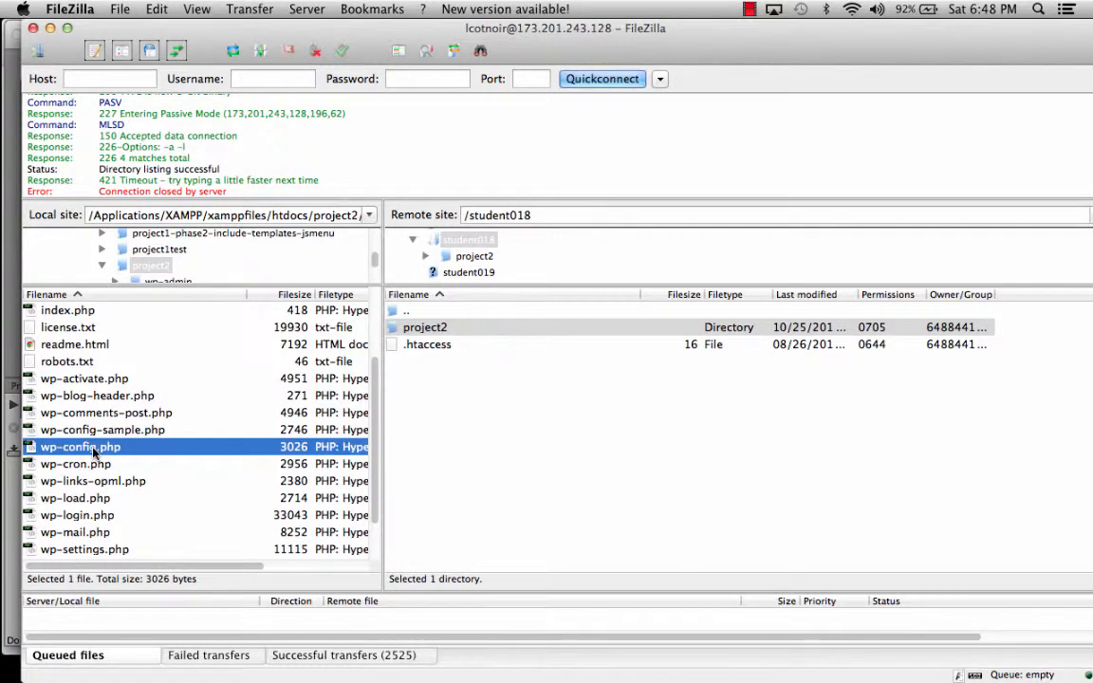
pyautogui.rightClick(94, 451)
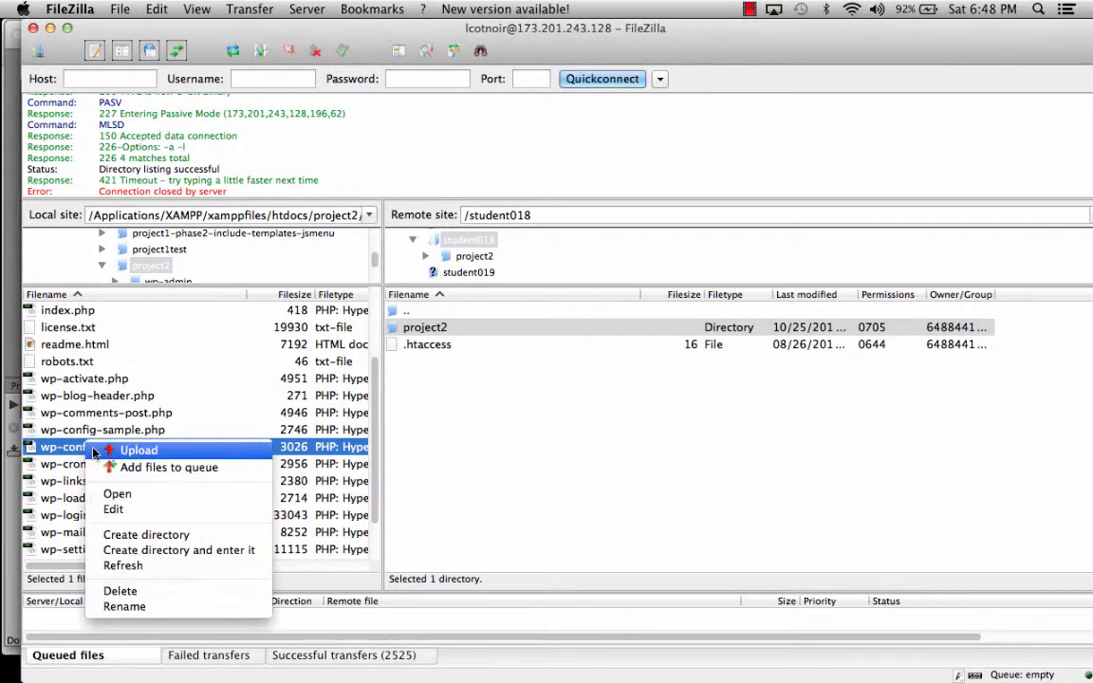
pyautogui.click(116, 512)
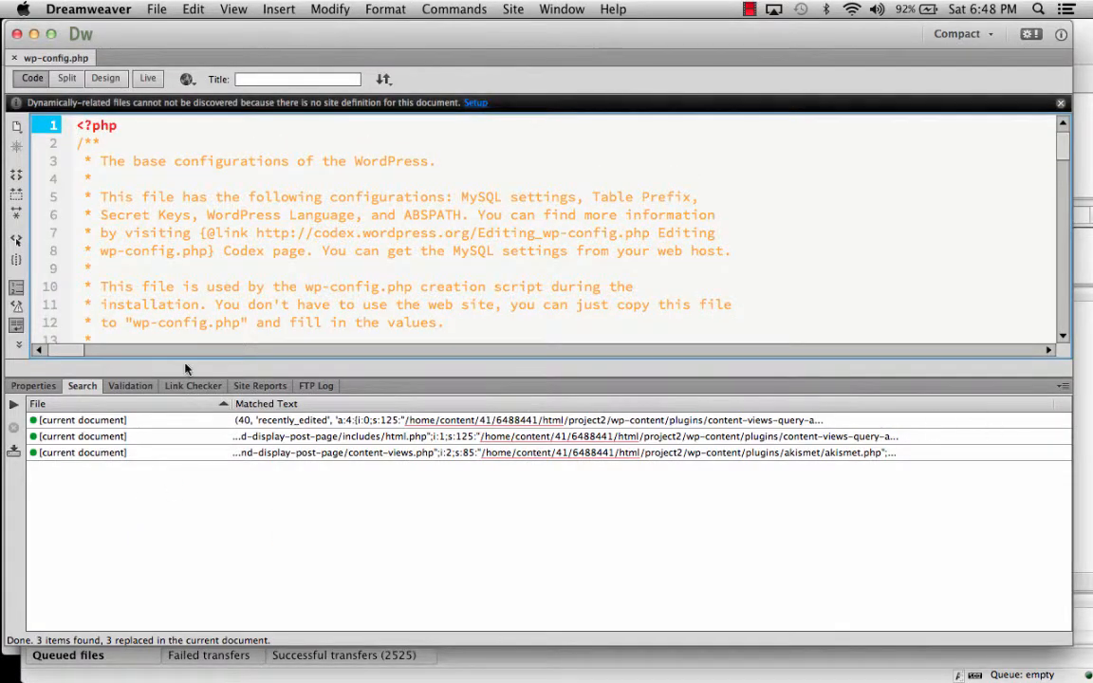
# - Collapse the search results and examine the database name, user, password and host settings in the local wp-config.php
pyautogui.doubleClick(81, 387)
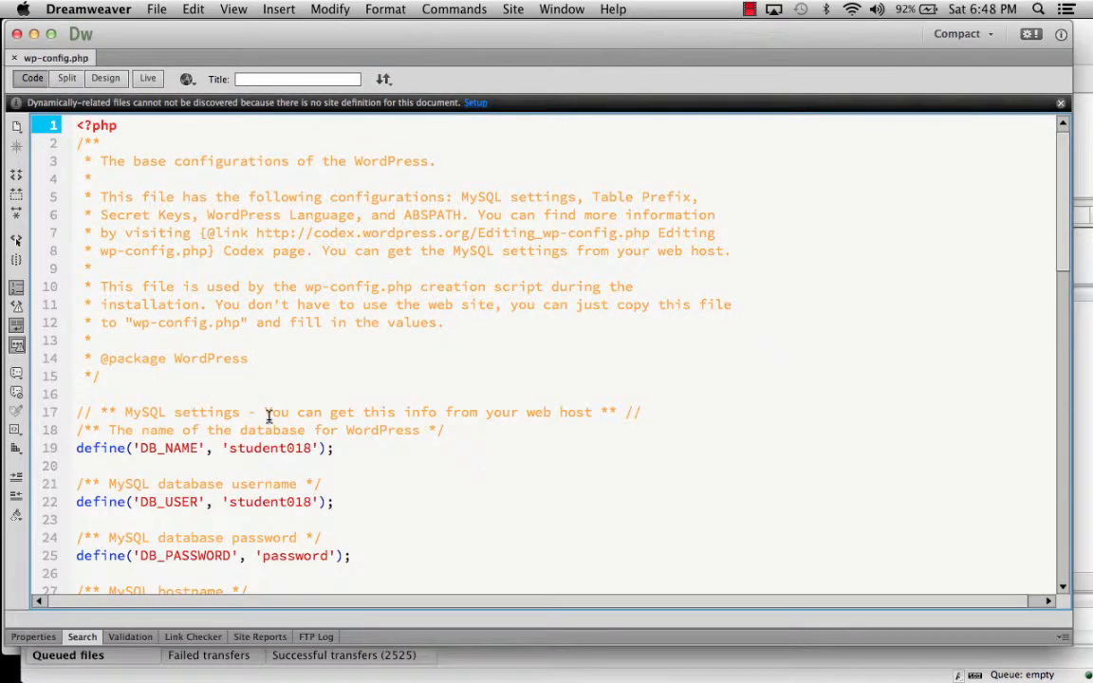
pyautogui.scroll(-5, 289, 399)
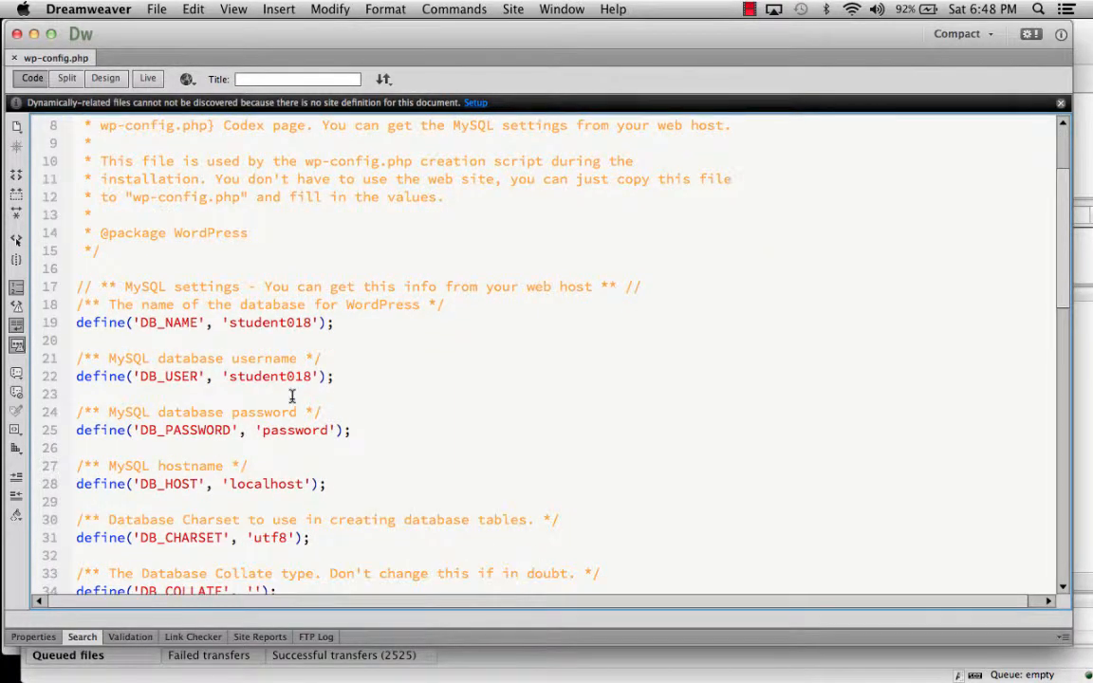
pyautogui.scroll(-4, 186, 450)
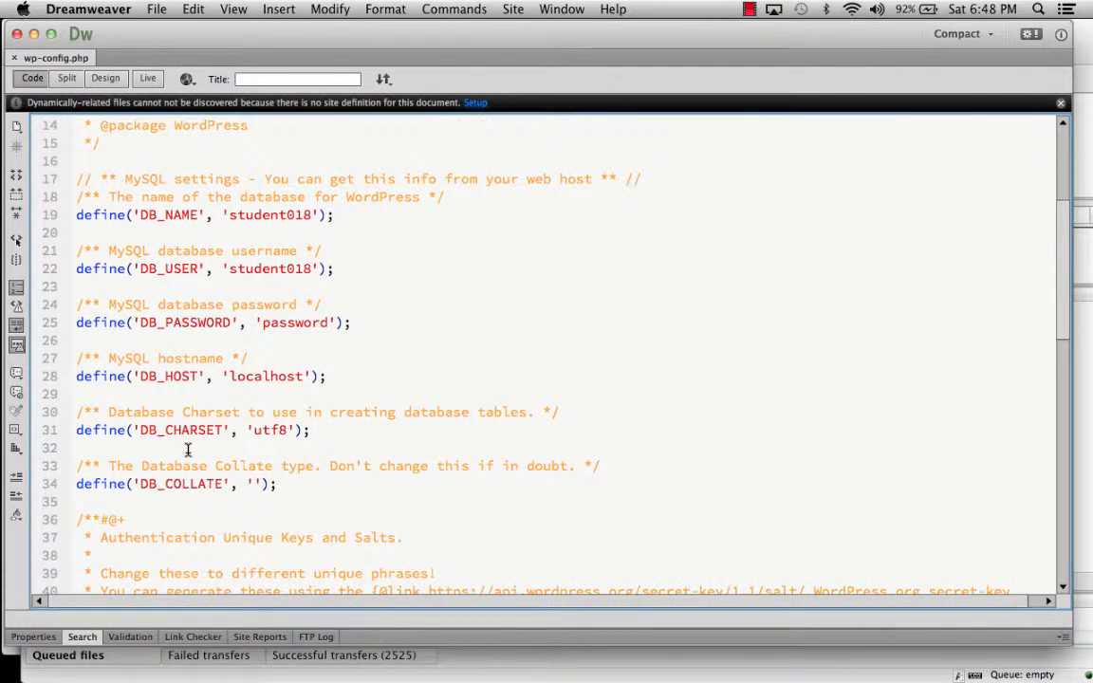
pyautogui.moveTo(76, 299); pyautogui.dragTo(358, 391)
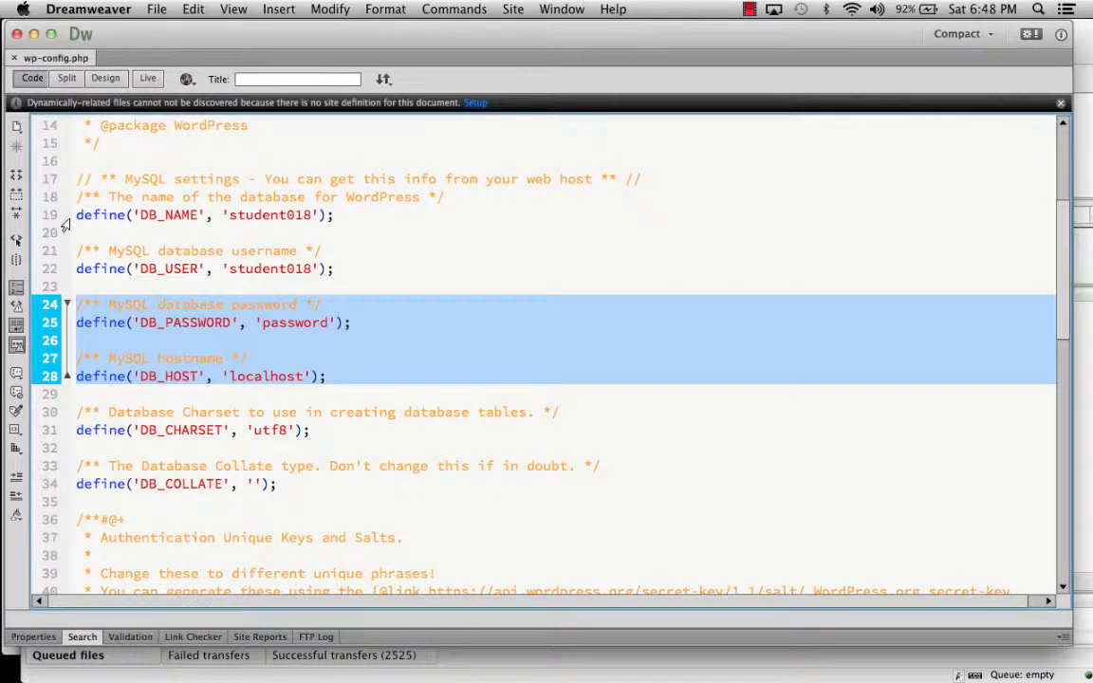
pyautogui.moveTo(76, 215); pyautogui.dragTo(376, 392)
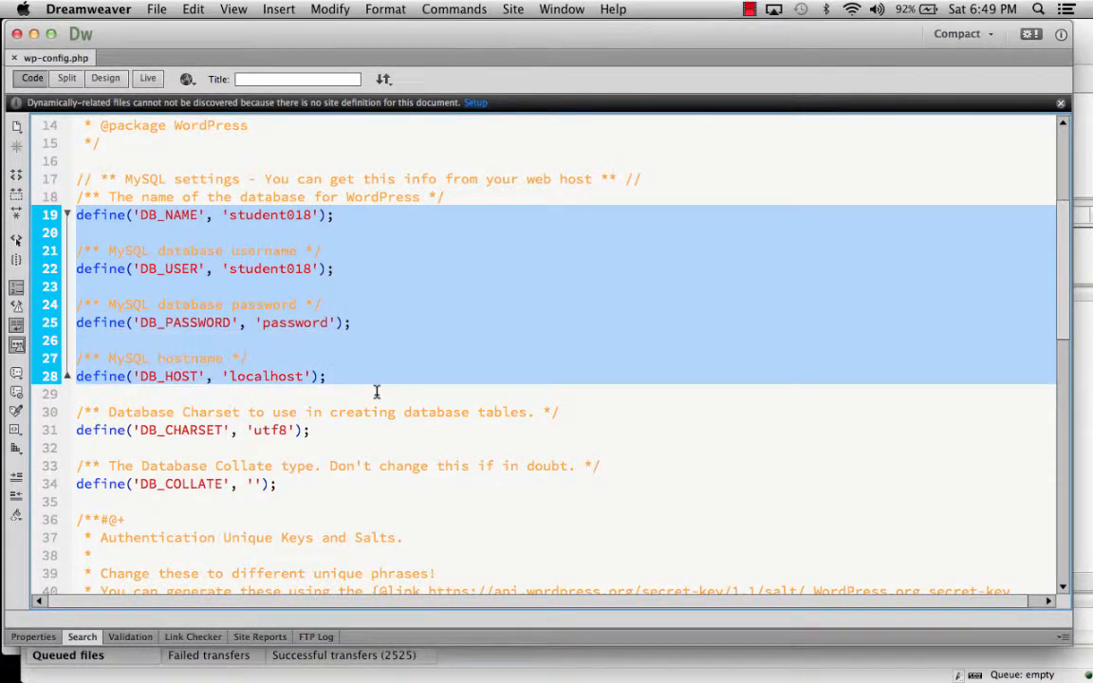
pyautogui.doubleClick(296, 376)
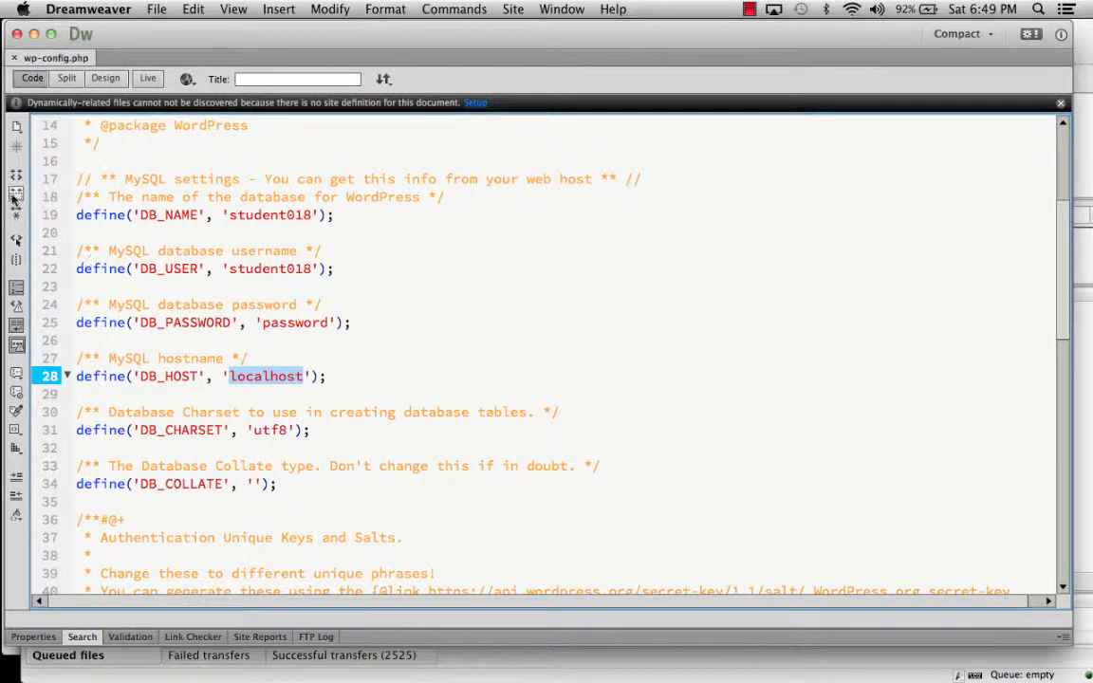
# - Check the table prefix setting in the local wp-config.php and close the file
pyautogui.scroll(-5, 200, 295)
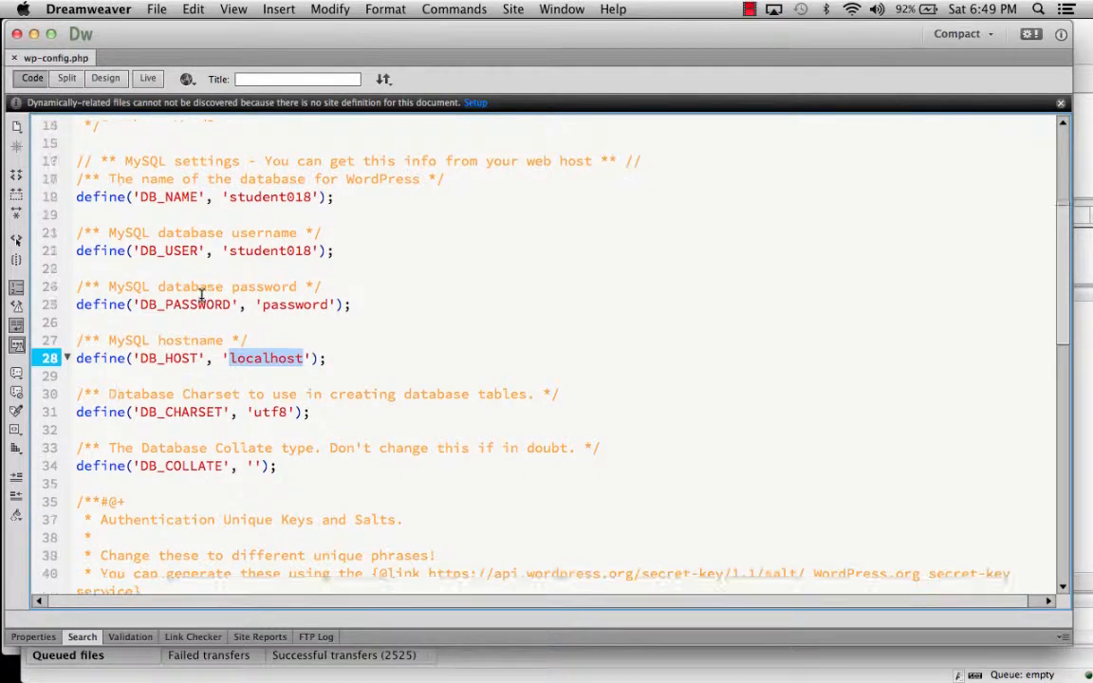
pyautogui.scroll(-12, 200, 296)
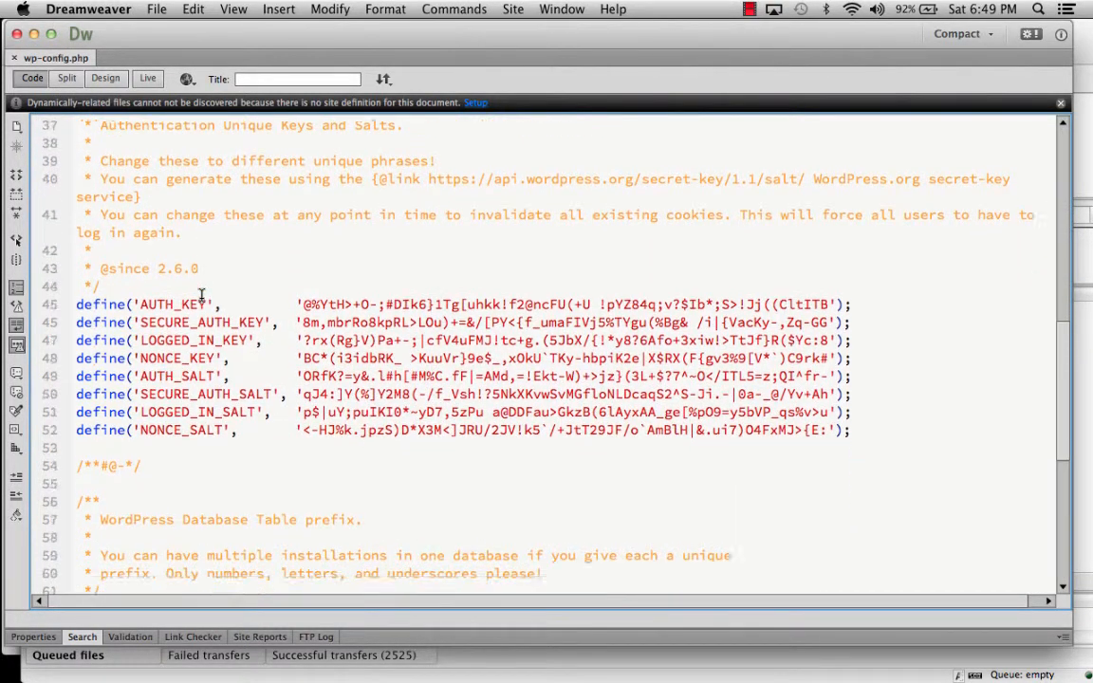
pyautogui.scroll(-1, 200, 296)
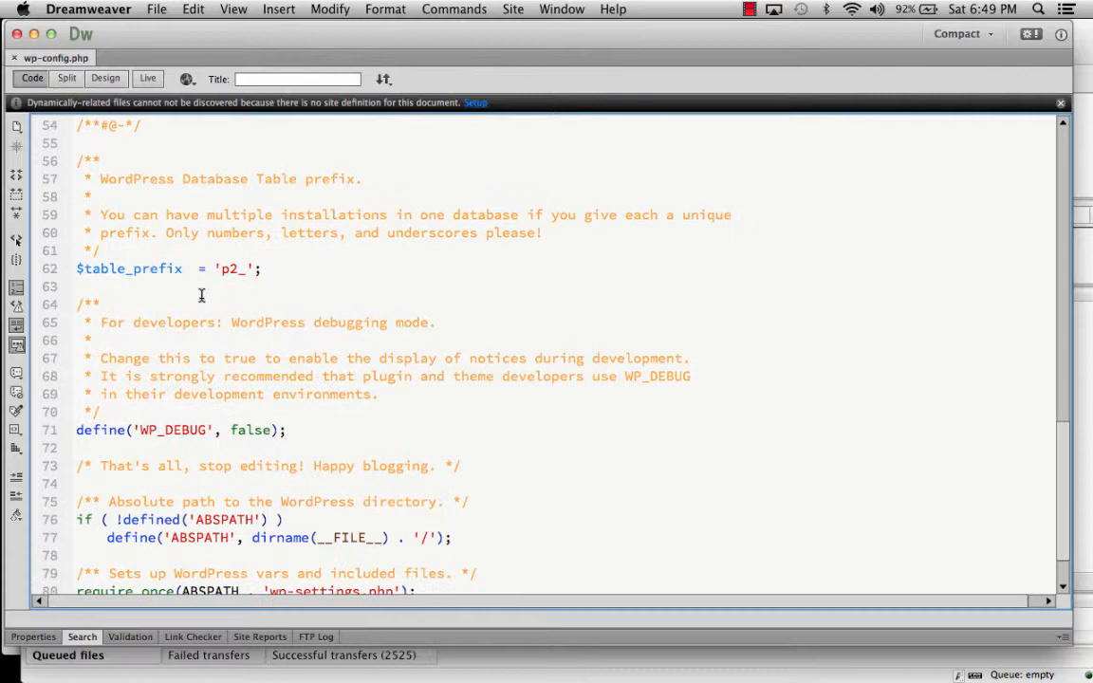
pyautogui.tripleClick(140, 269)
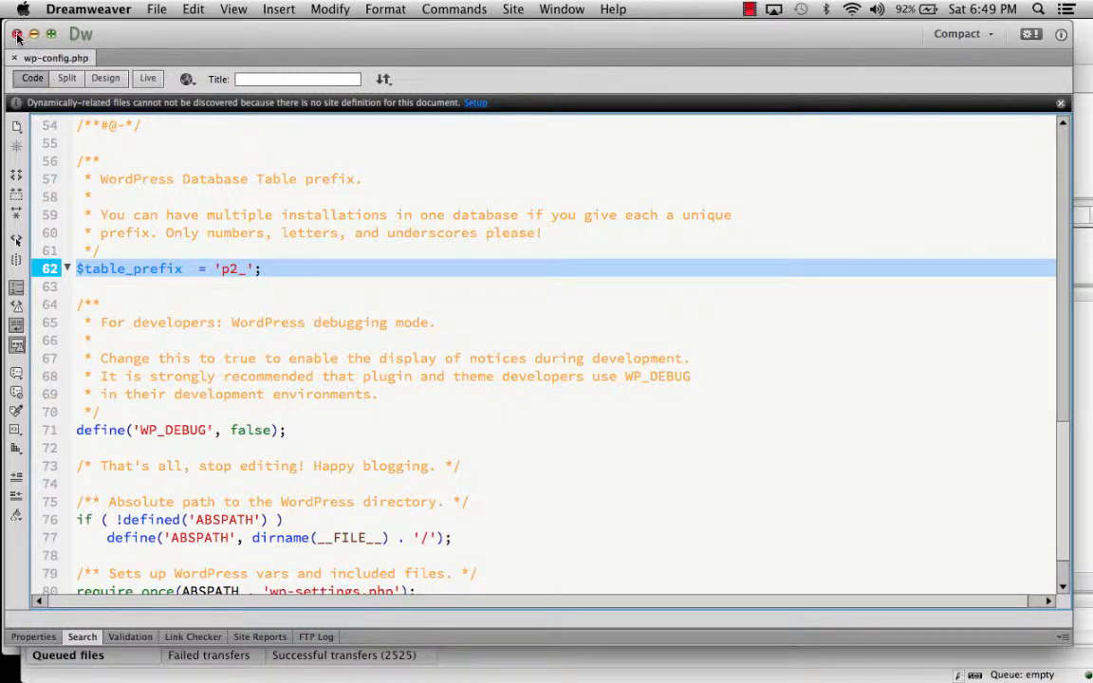
pyautogui.moveTo(141, 36); pyautogui.dragTo(163, 35)
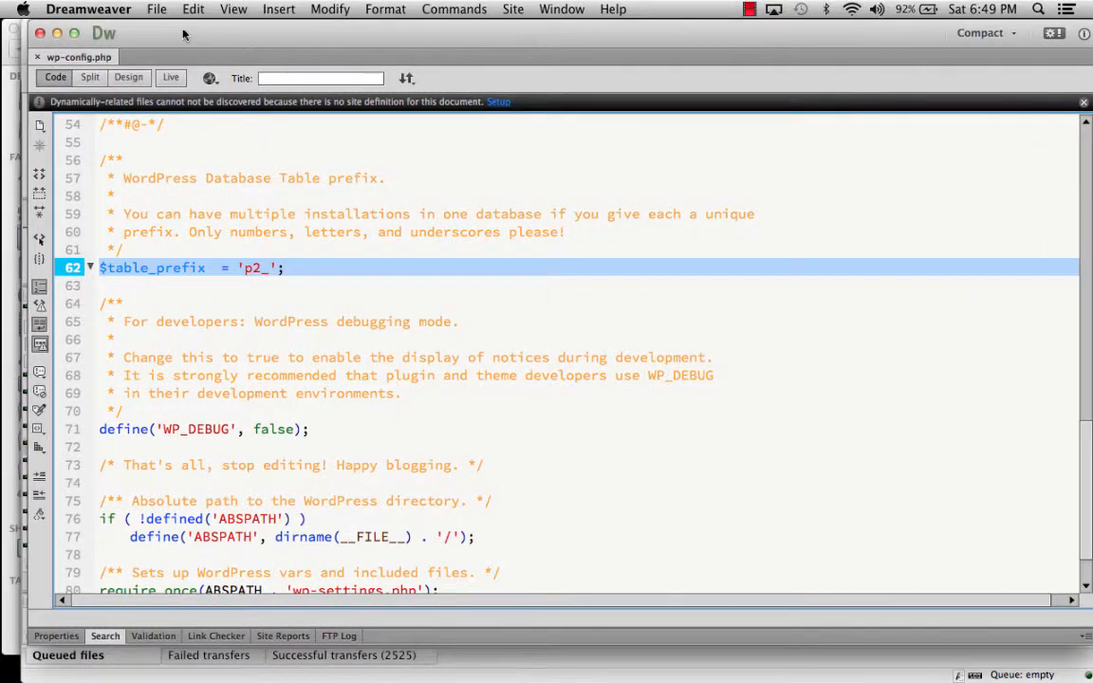
pyautogui.click(39, 59)
# - Switch back to FileZilla, open the remote project2 folder and locate its wp-config.php
pyautogui.moveTo(9, 38)
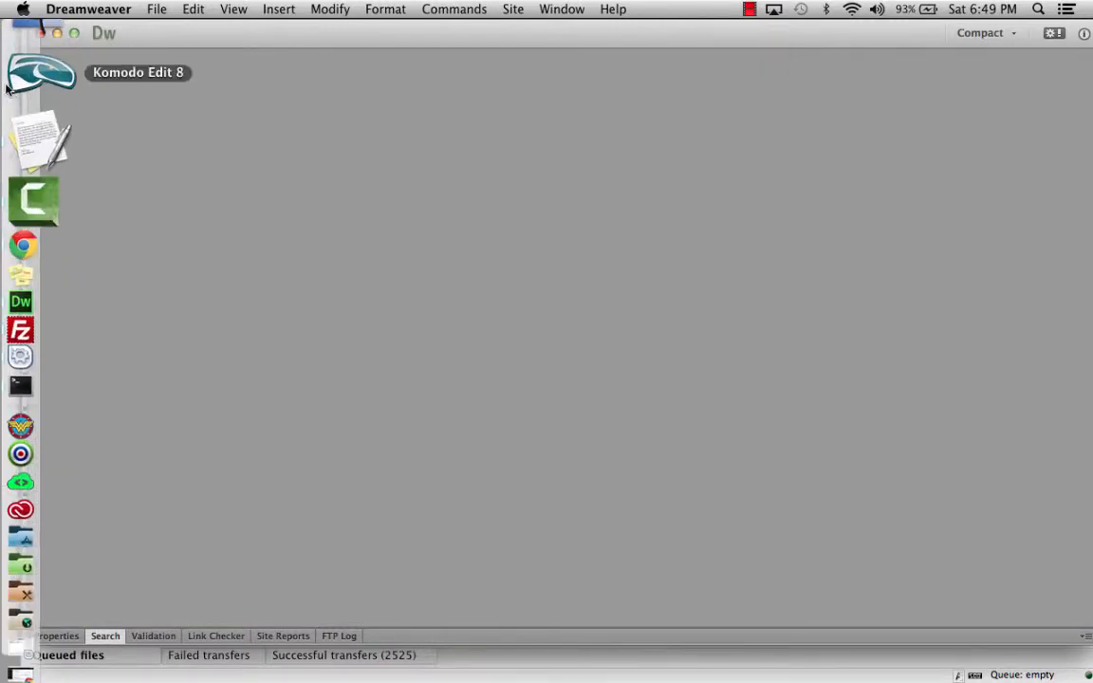
pyautogui.click(31, 251)
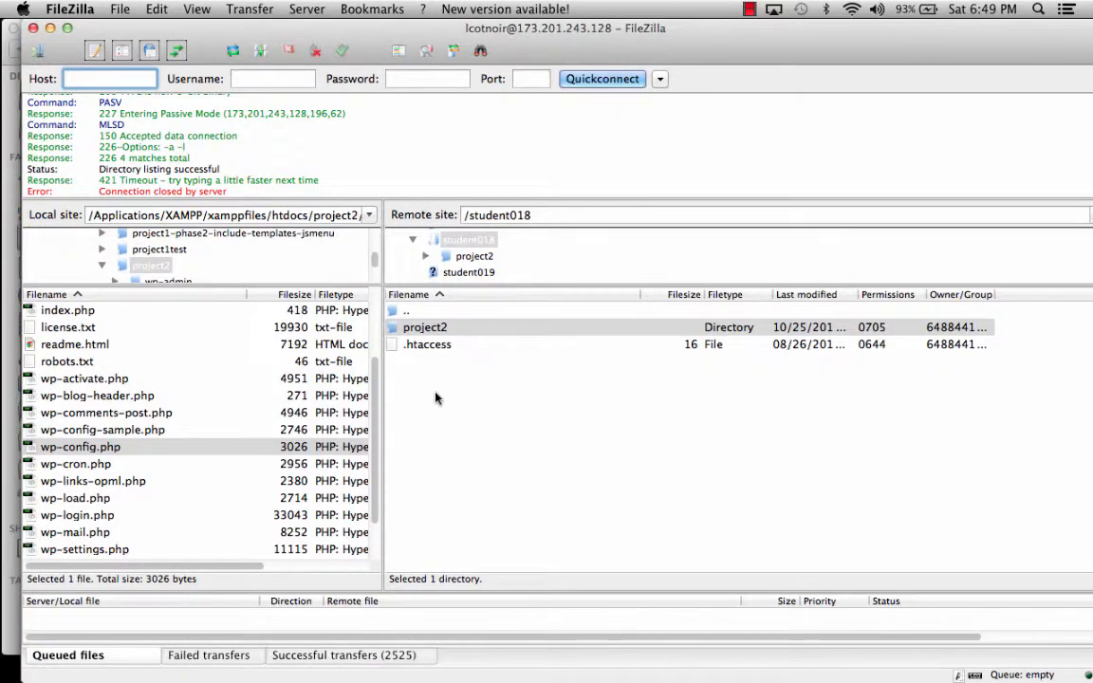
pyautogui.click(405, 327)
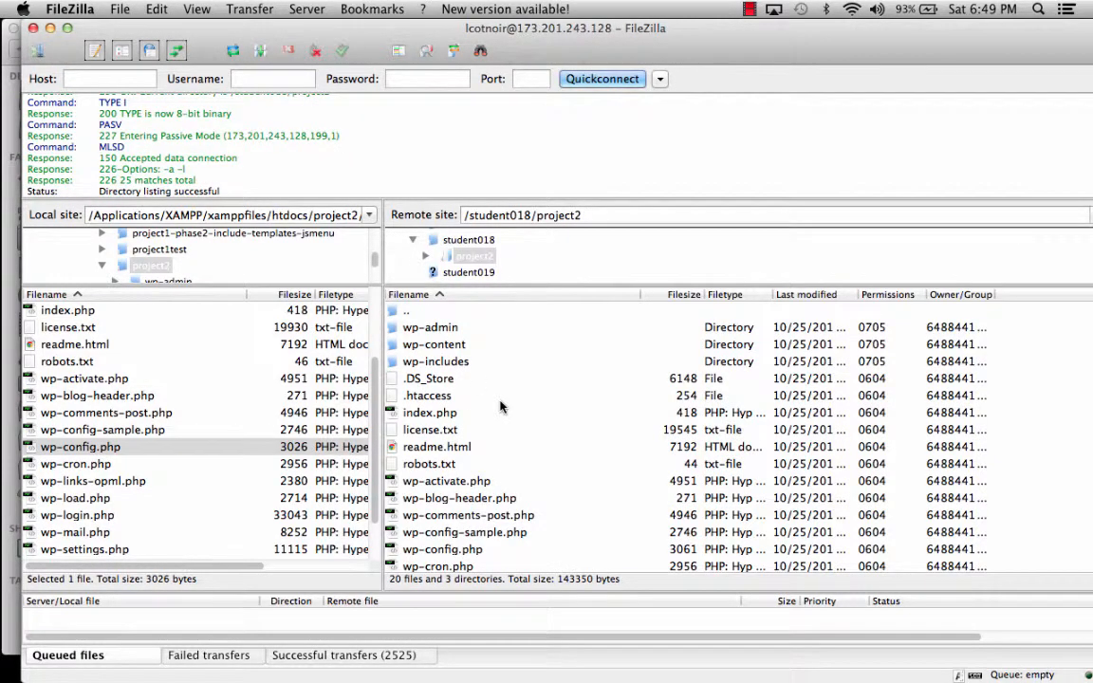
pyautogui.scroll(-4, 501, 406)
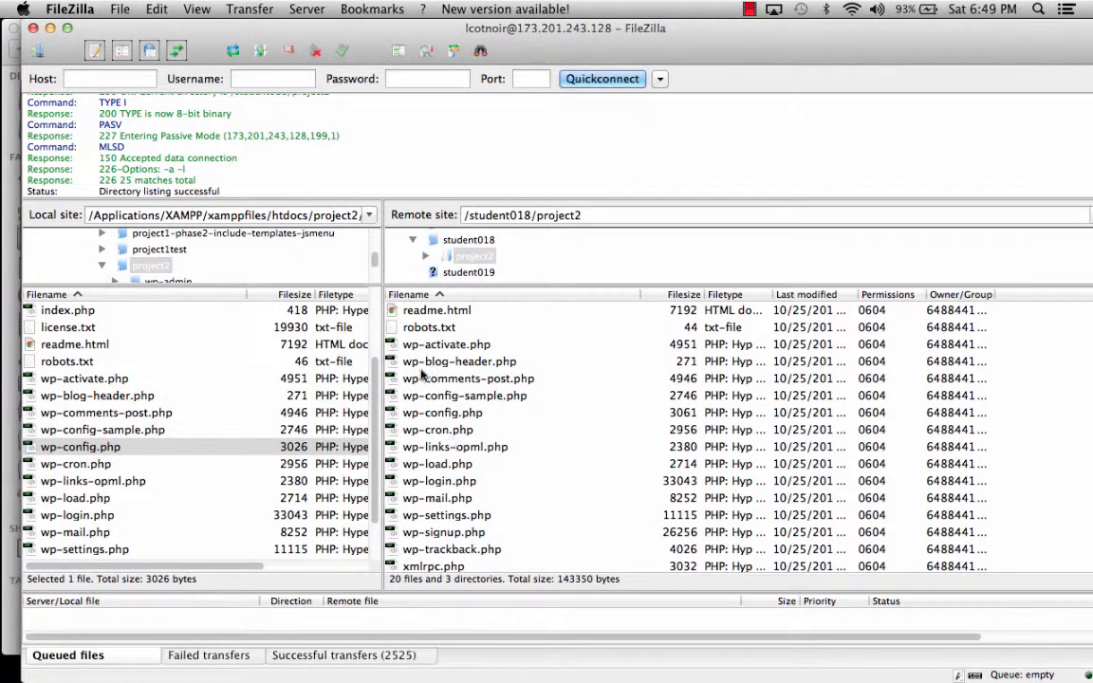
pyautogui.scroll(-1, 455, 458)
pyautogui.scroll(1, 446, 432)
pyautogui.scroll(-1, 446, 437)
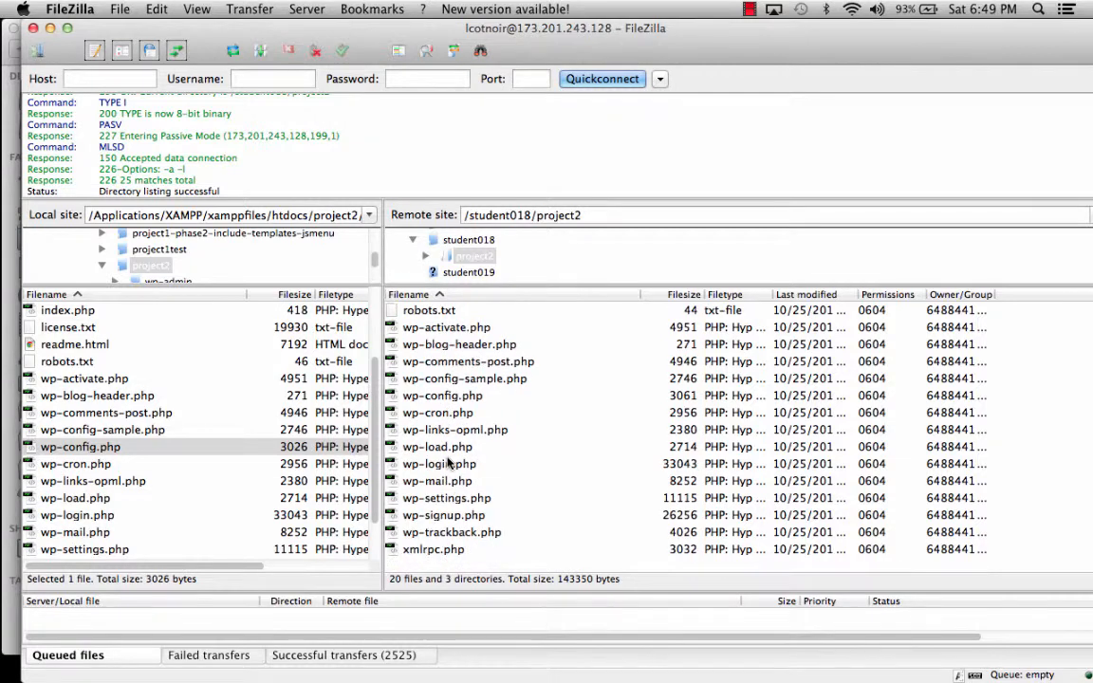
# - Open the remote wp-config.php for editing, discarding the local copy and downloading the file anew
pyautogui.click(455, 396)
pyautogui.rightClick(460, 399)
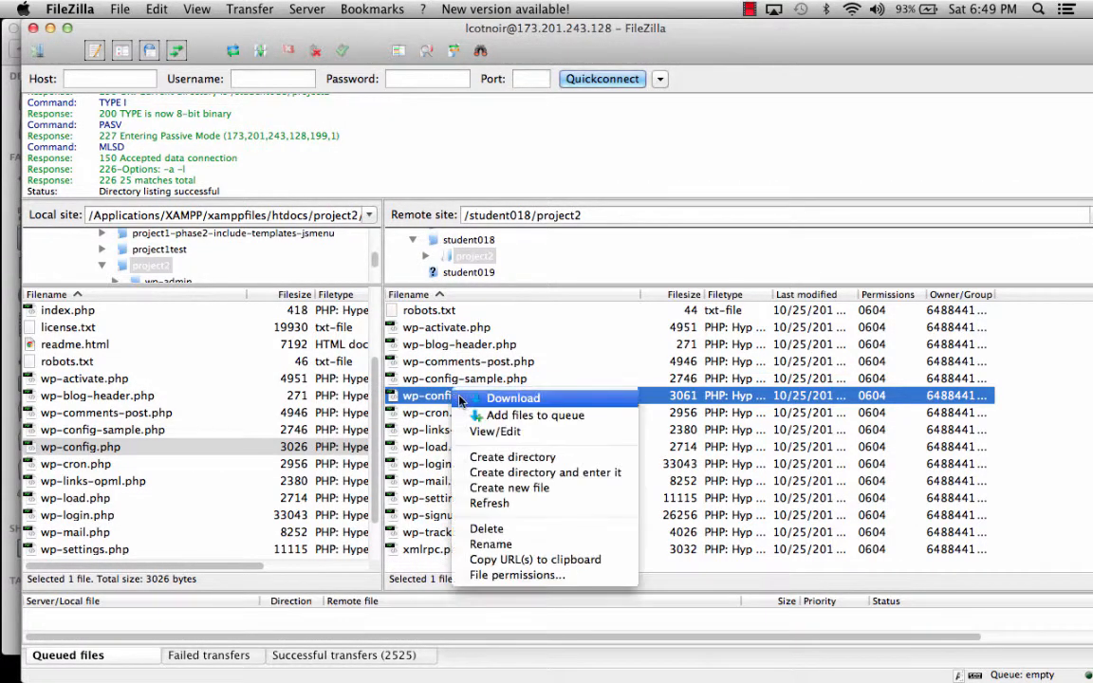
pyautogui.click(487, 432)
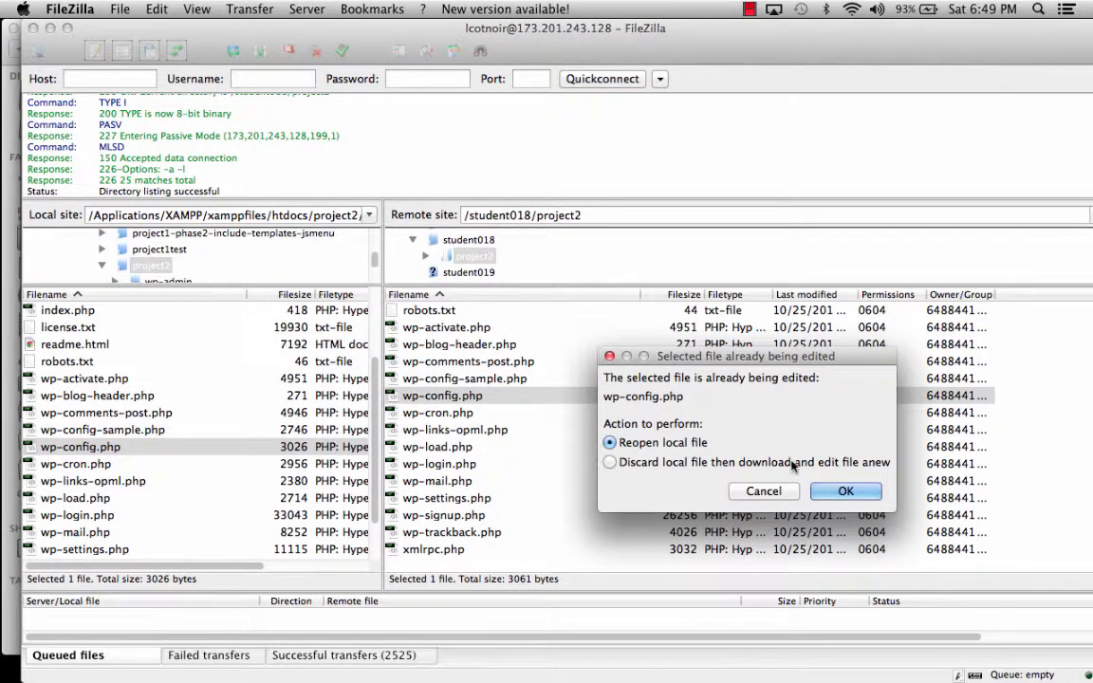
pyautogui.click(664, 462)
pyautogui.click(845, 492)
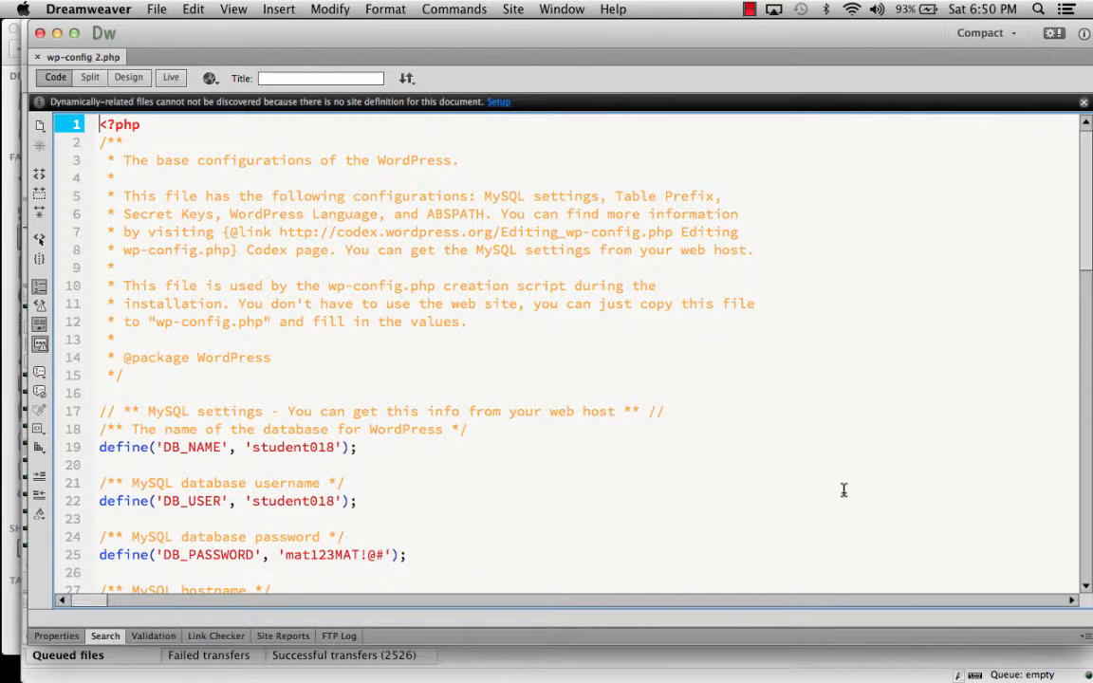
# - Examine the MySQL name, user, password and host definitions and the table prefix in the server's wp-config file
pyautogui.scroll(-5, 662, 474)
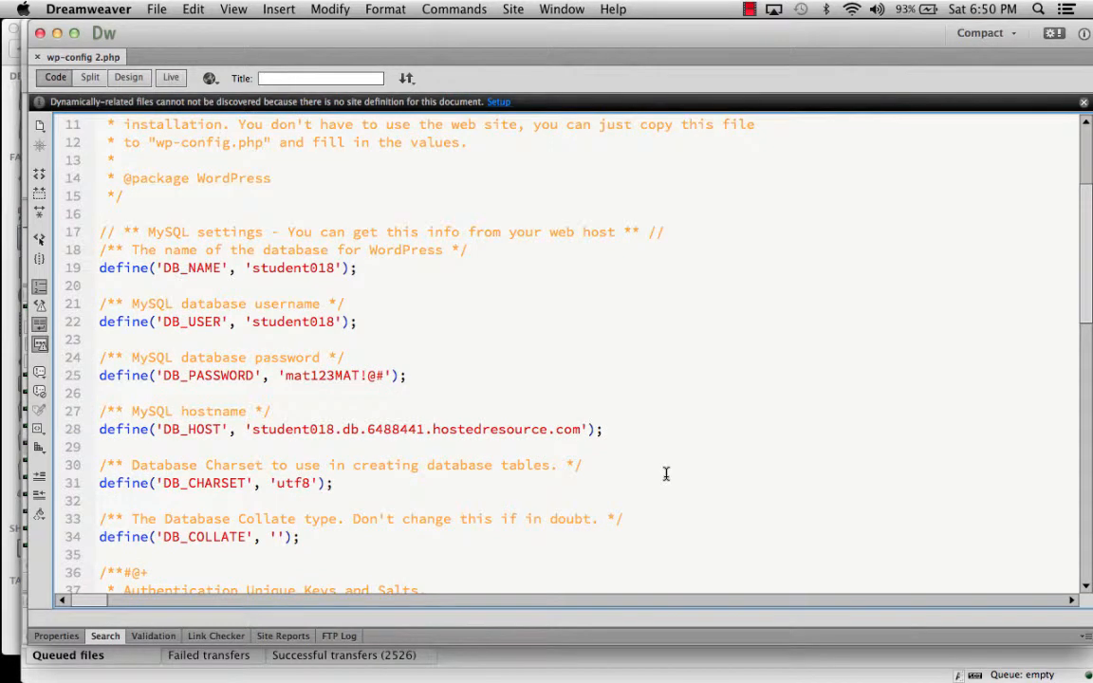
pyautogui.doubleClick(333, 375)
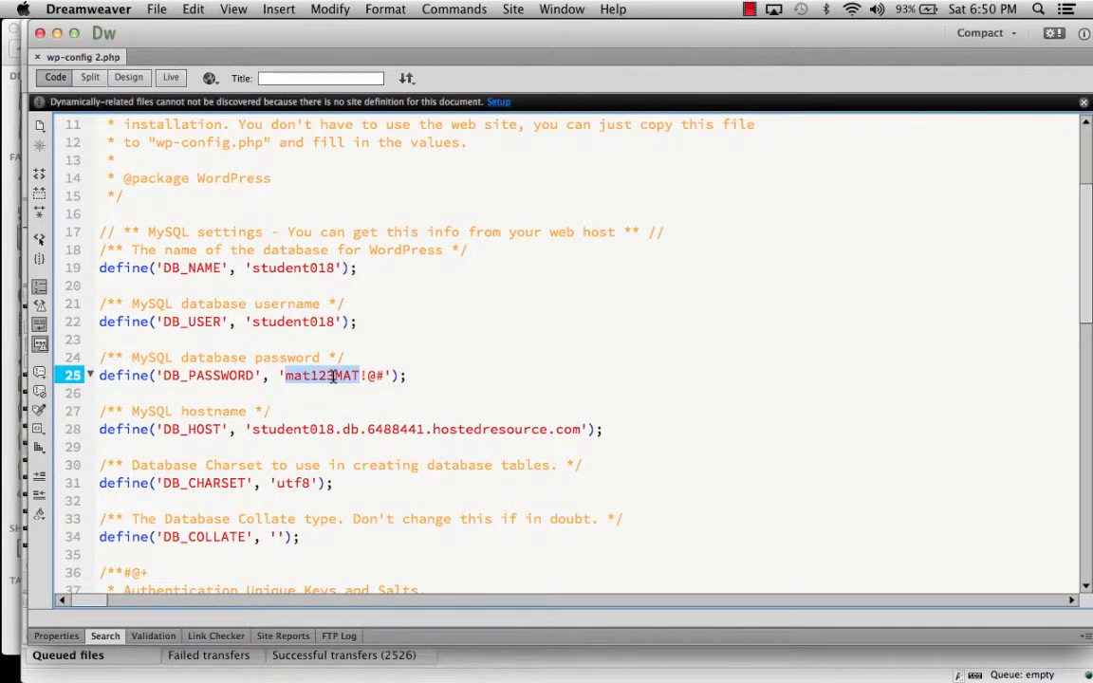
pyautogui.tripleClick(481, 428)
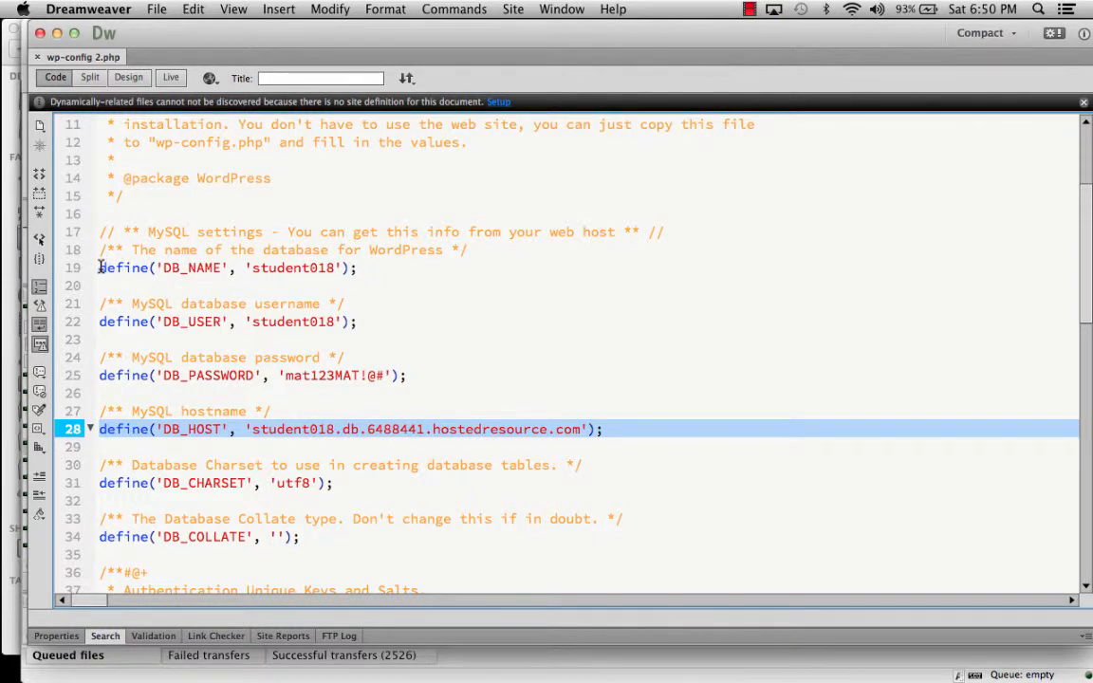
pyautogui.moveTo(99, 267); pyautogui.dragTo(383, 317)
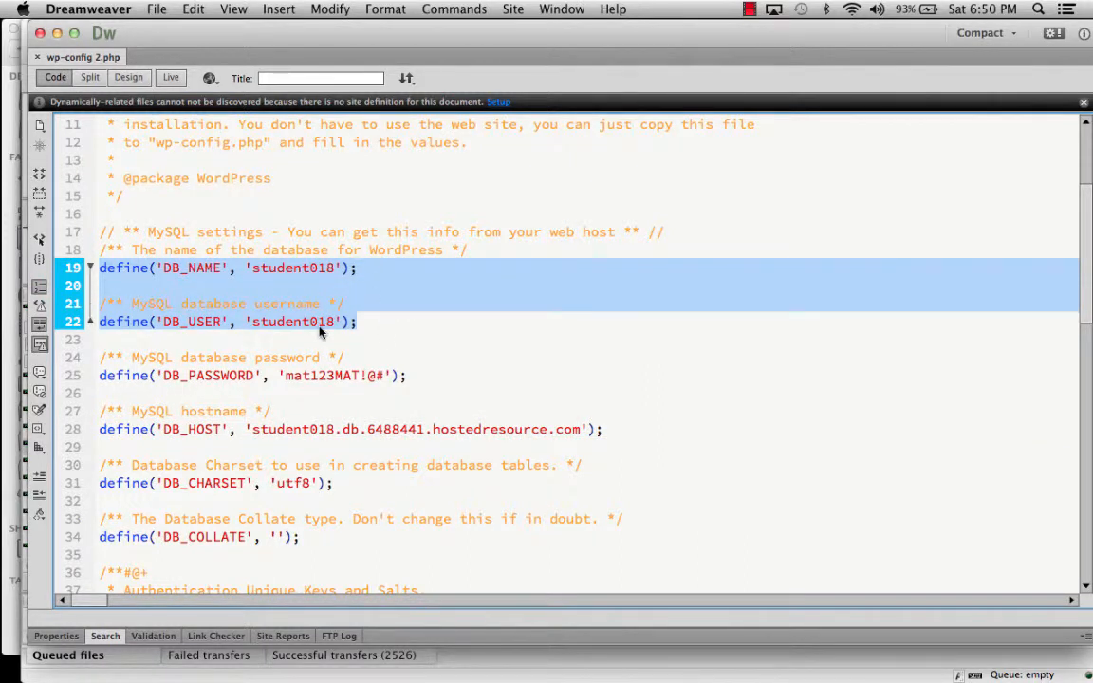
pyautogui.click(297, 271)
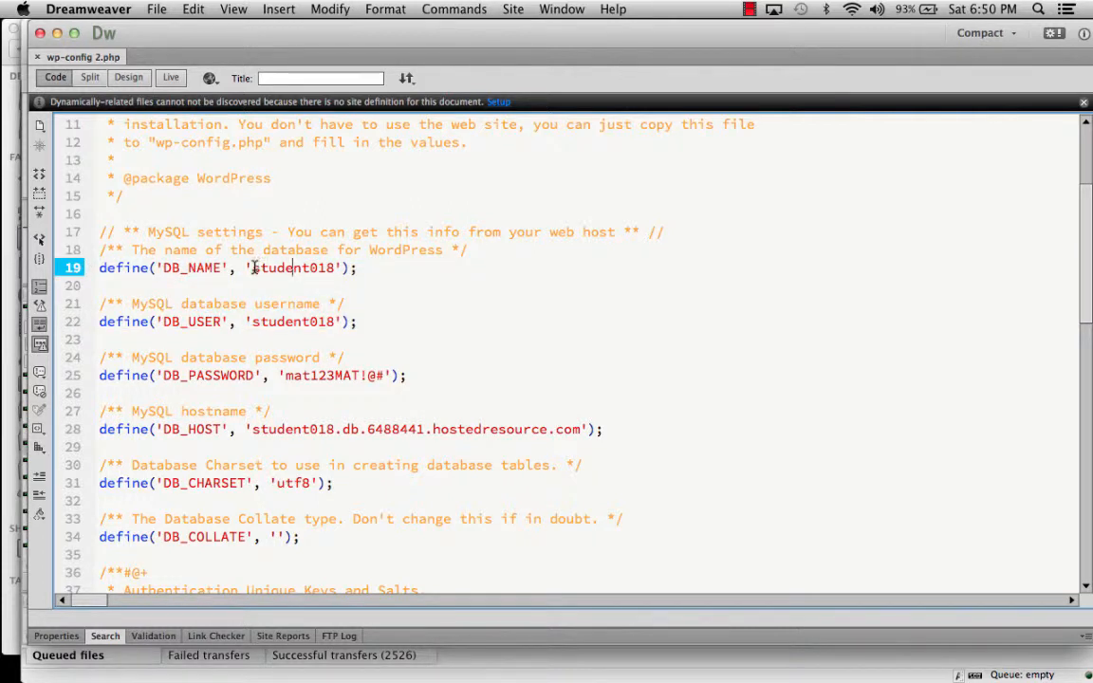
pyautogui.moveTo(253, 268); pyautogui.dragTo(321, 269)
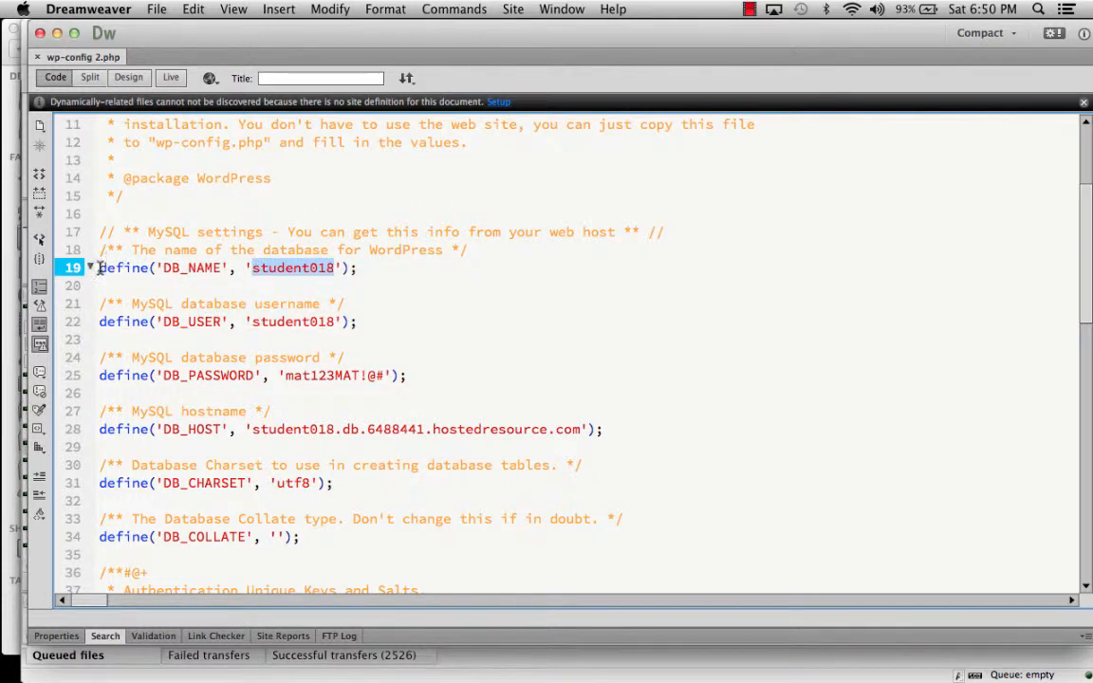
pyautogui.moveTo(98, 269); pyautogui.dragTo(673, 438)
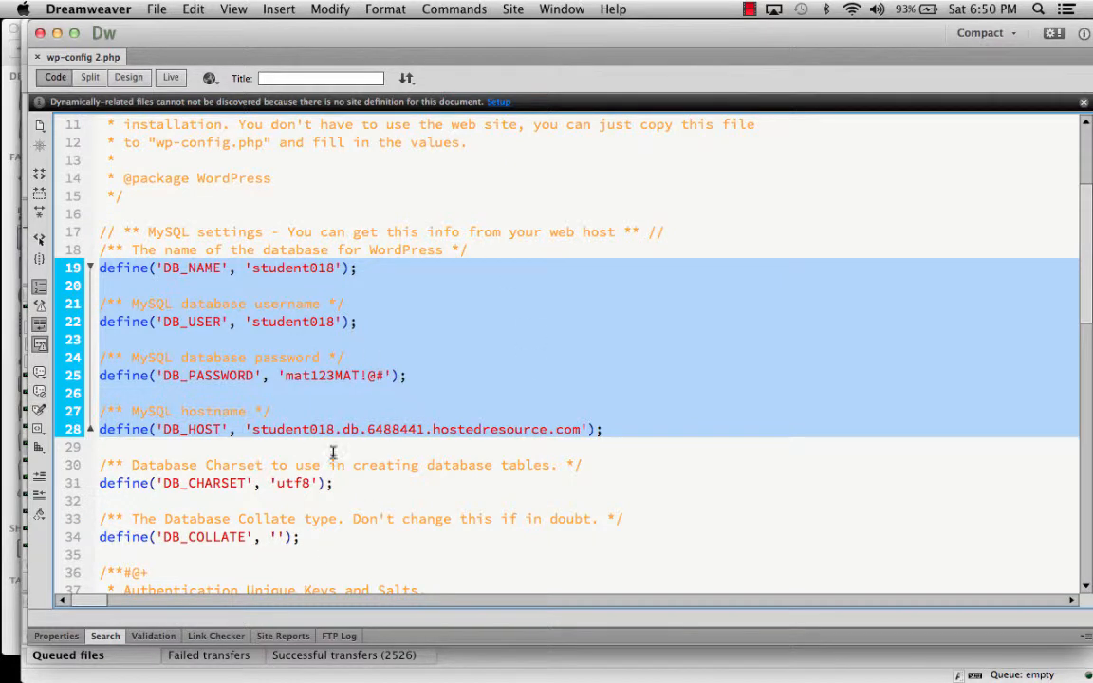
pyautogui.scroll(-10, 359, 438)
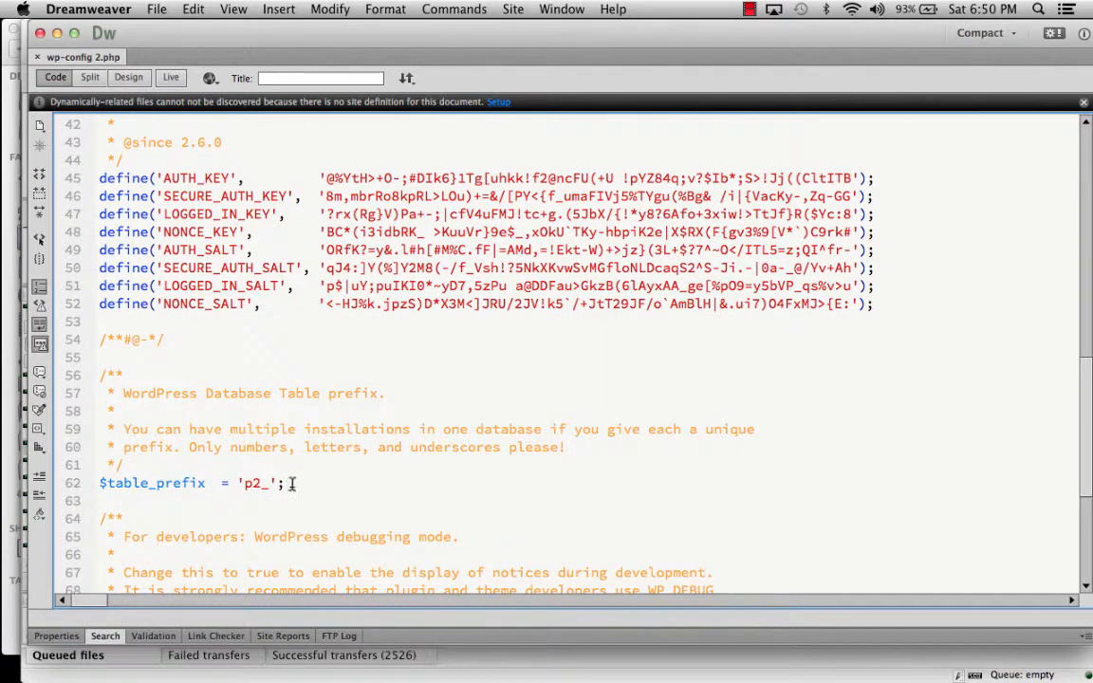
pyautogui.click(256, 483)
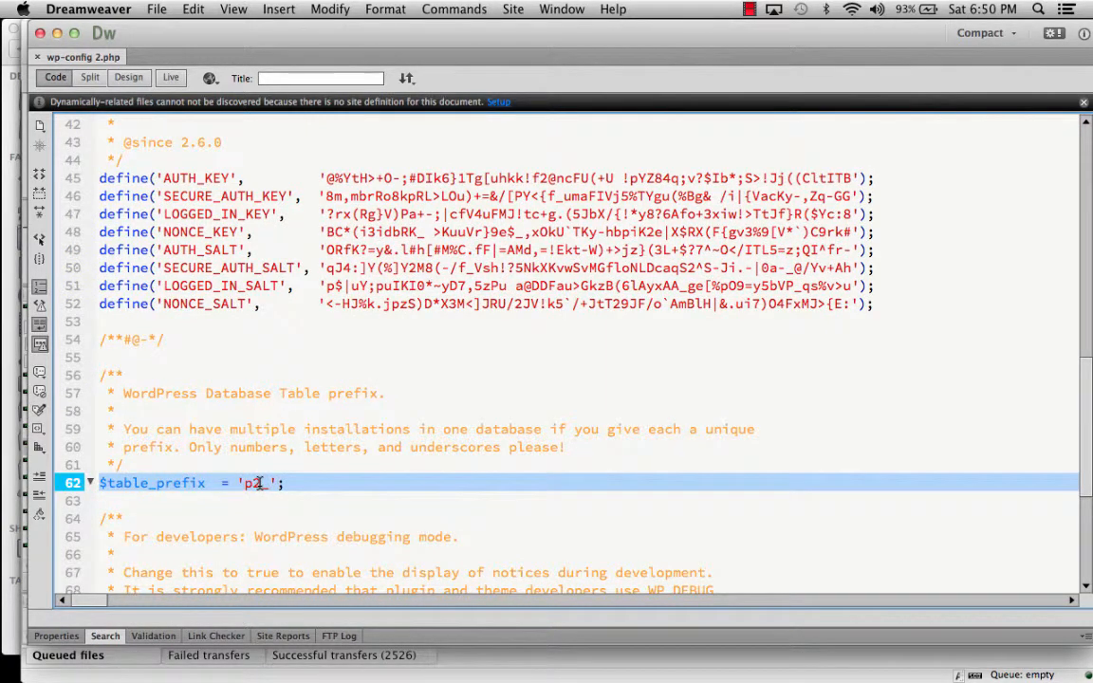
# - Move the editor window aside to uncover the FTP client and return to the server file's MySQL settings
pyautogui.scroll(13, 256, 483)
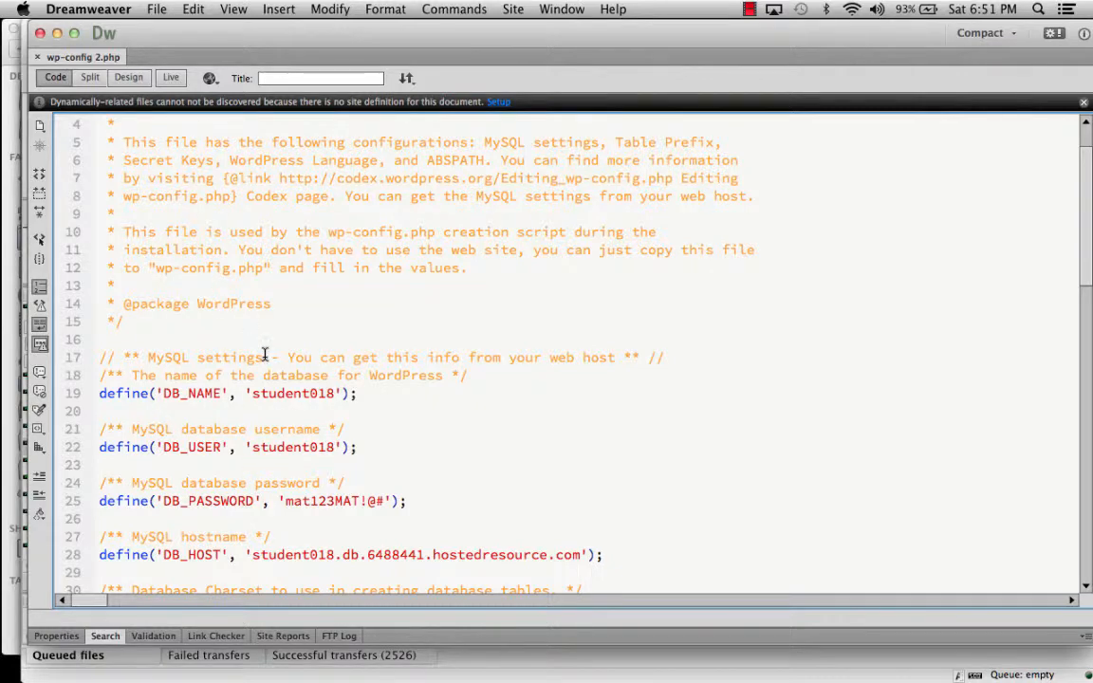
pyautogui.scroll(3, 264, 359)
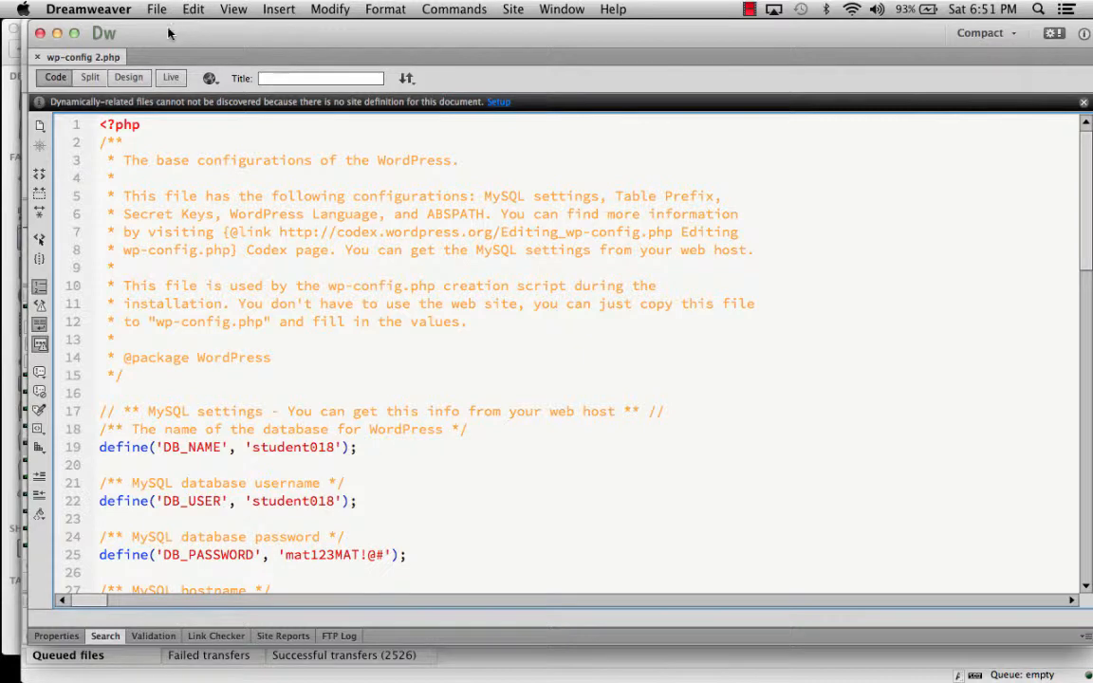
pyautogui.moveTo(169, 33); pyautogui.dragTo(244, 33)
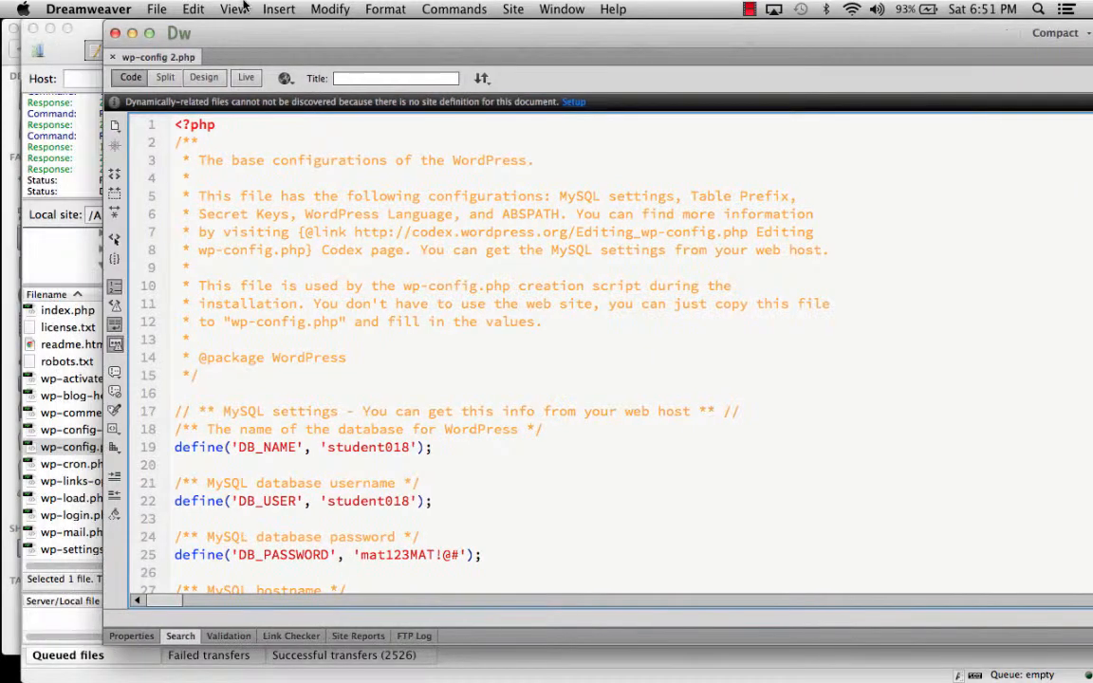
pyautogui.scroll(-6, 300, 359)
pyautogui.scroll(2, 300, 359)
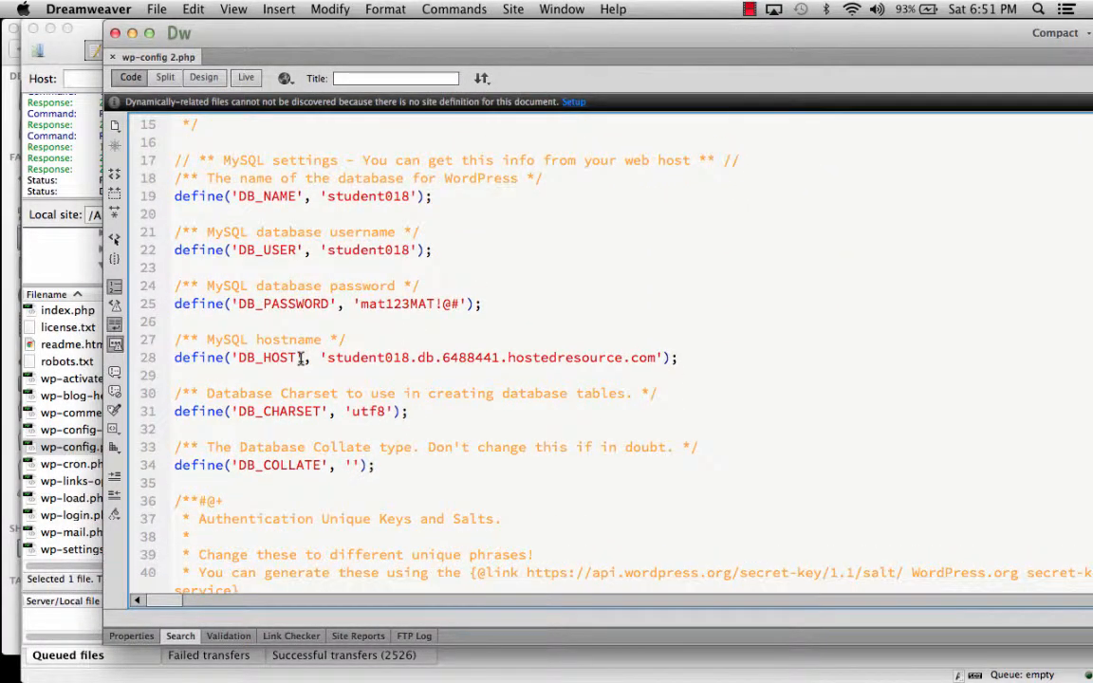